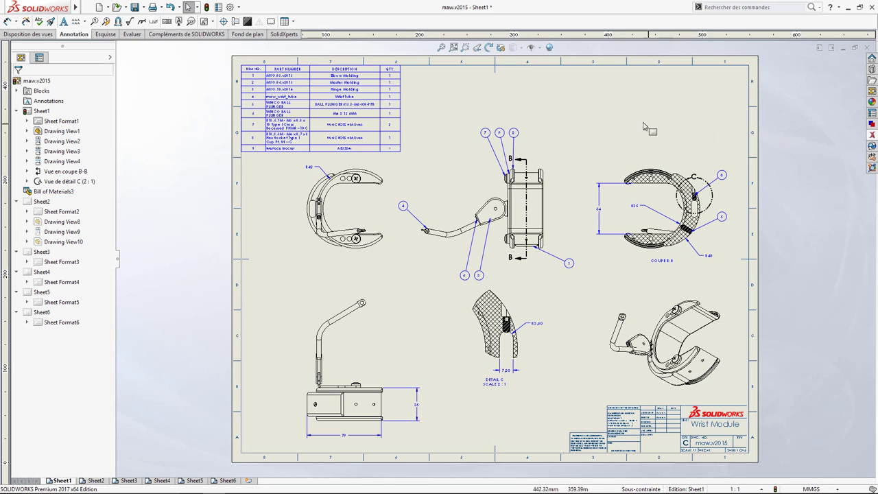
Step: Zoom to section view B-B and enable Accentuer le contour to thicken its cut outline
{"action": "left_click", "coordinate": [466, 48]}
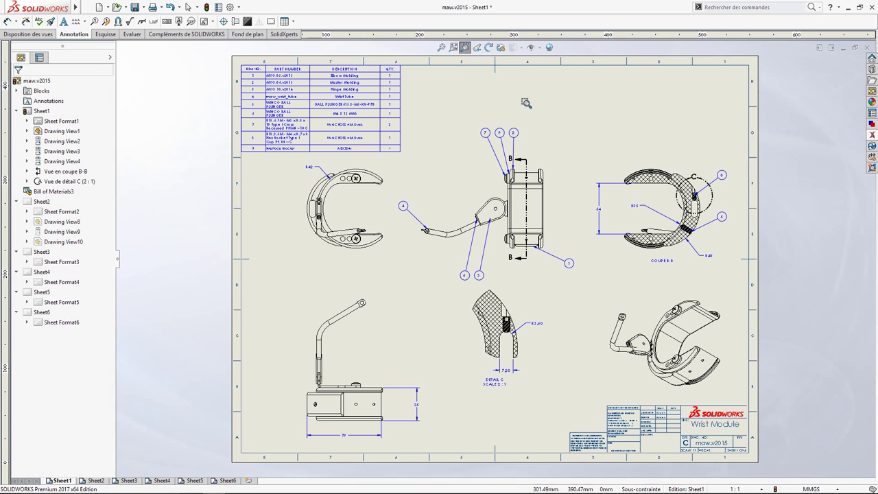
{"action": "left_click_drag", "start_coordinate": [556, 146], "coordinate": [751, 296]}
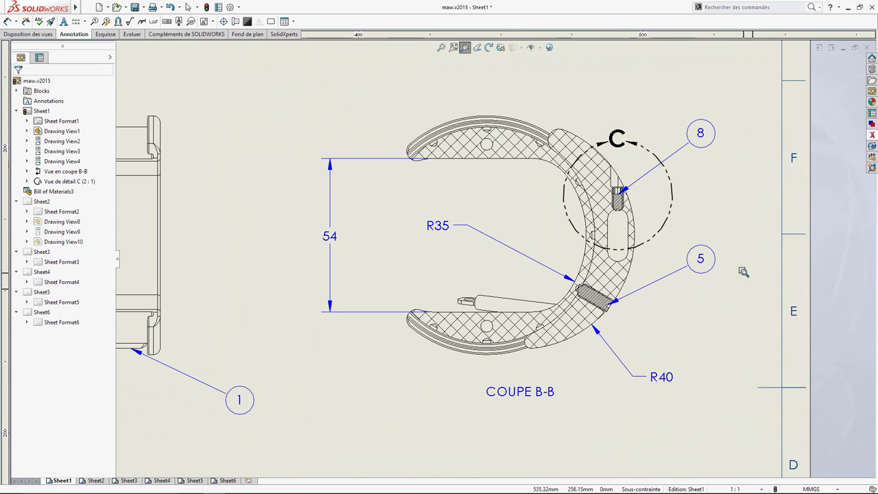
{"action": "key", "text": "Escape"}
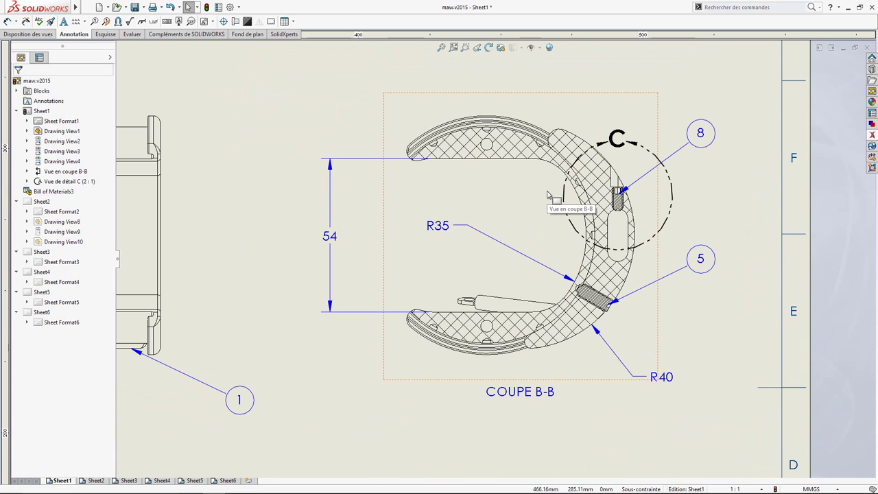
{"action": "left_click", "coordinate": [547, 194]}
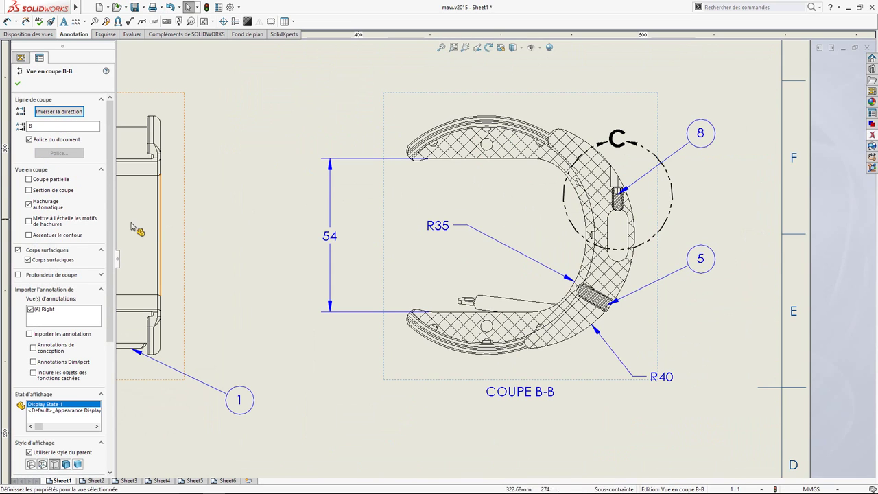
{"action": "left_click", "coordinate": [71, 236]}
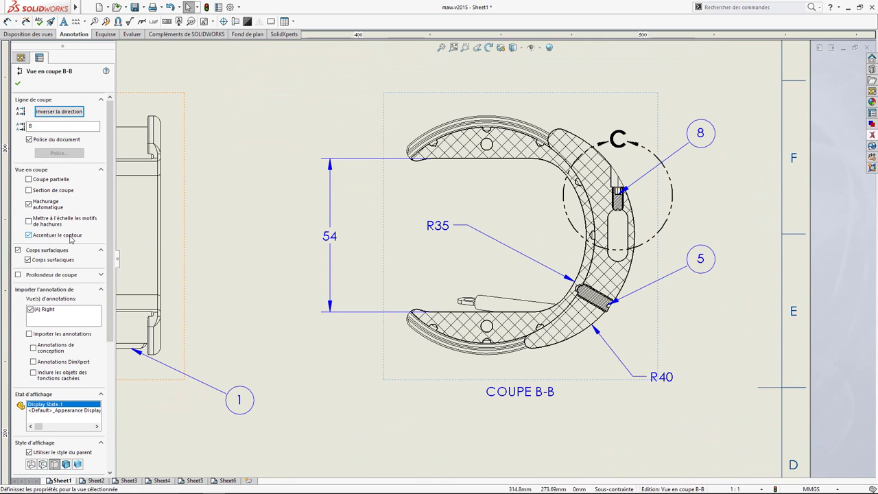
{"action": "left_click", "coordinate": [318, 349]}
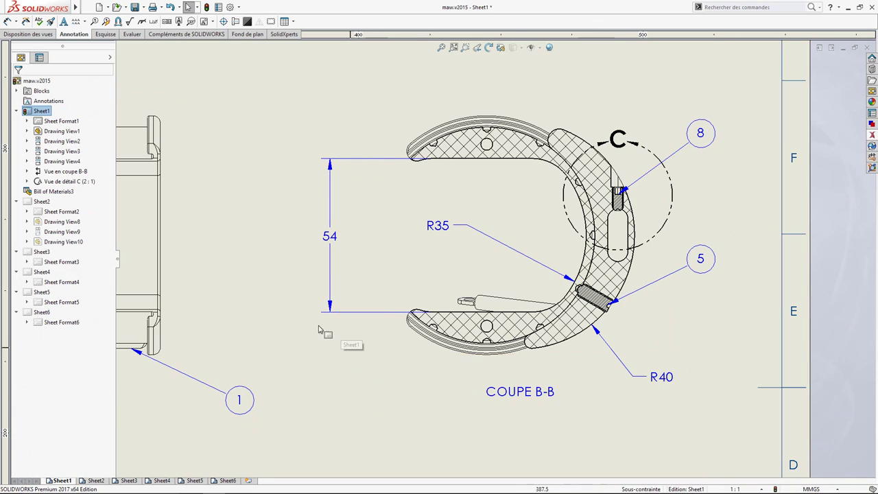
Step: Select detail view C and briefly try Sans contour before restoring its boundary
{"action": "scroll", "coordinate": [282, 339], "scroll_direction": "down", "scroll_amount": 5}
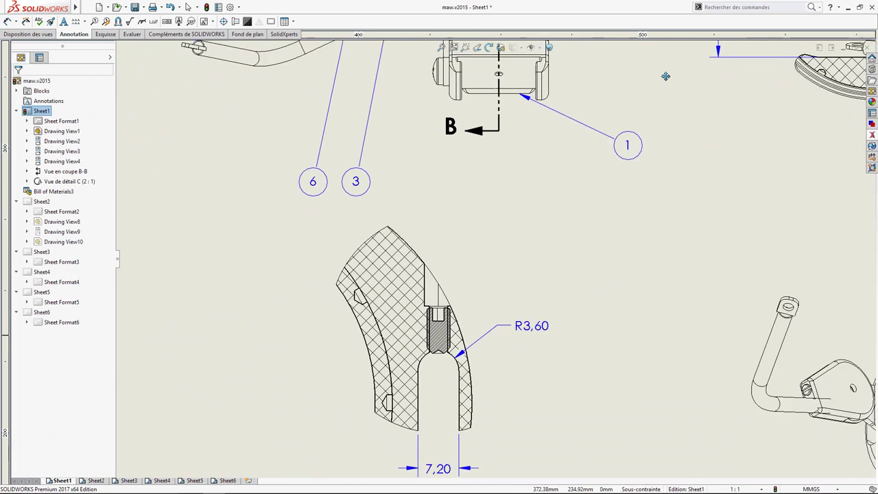
{"action": "middle_click_drag", "start_coordinate": [684, 105], "coordinate": [662, 63]}
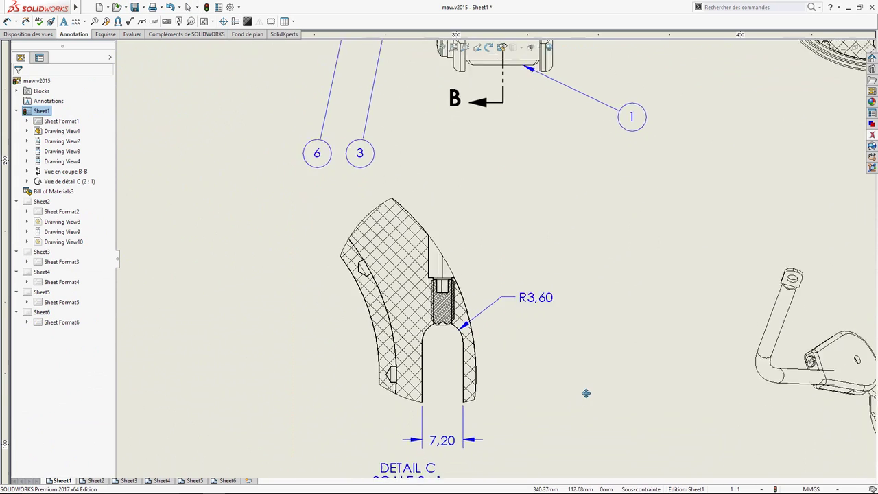
{"action": "middle_click_drag", "start_coordinate": [568, 416], "coordinate": [600, 358]}
{"action": "scroll", "coordinate": [458, 290], "scroll_direction": "up", "scroll_amount": 1}
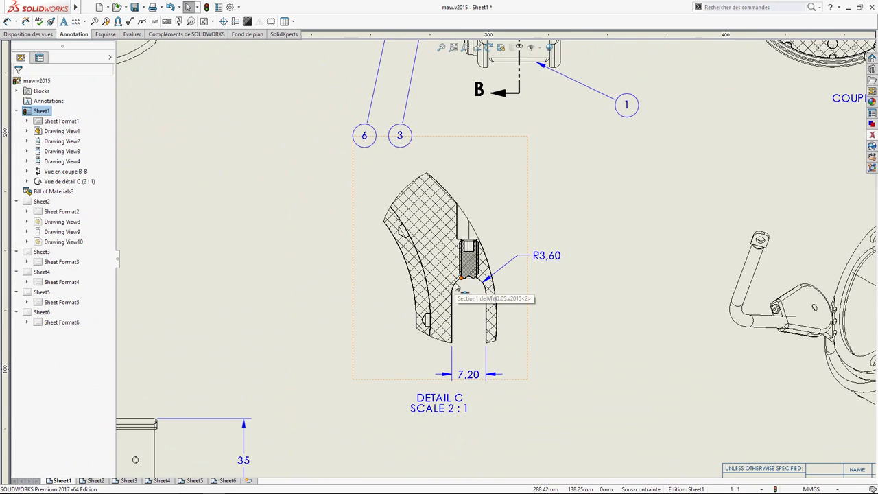
{"action": "scroll", "coordinate": [458, 291], "scroll_direction": "down", "scroll_amount": 2}
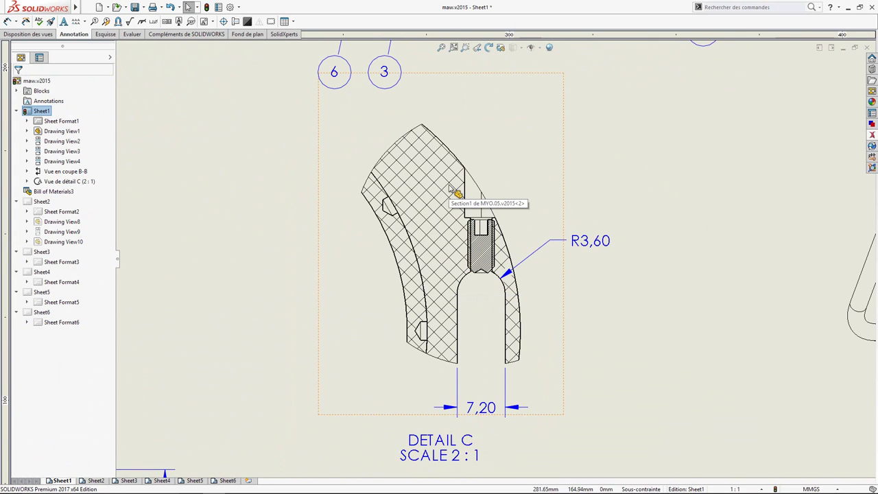
{"action": "left_click", "coordinate": [447, 131]}
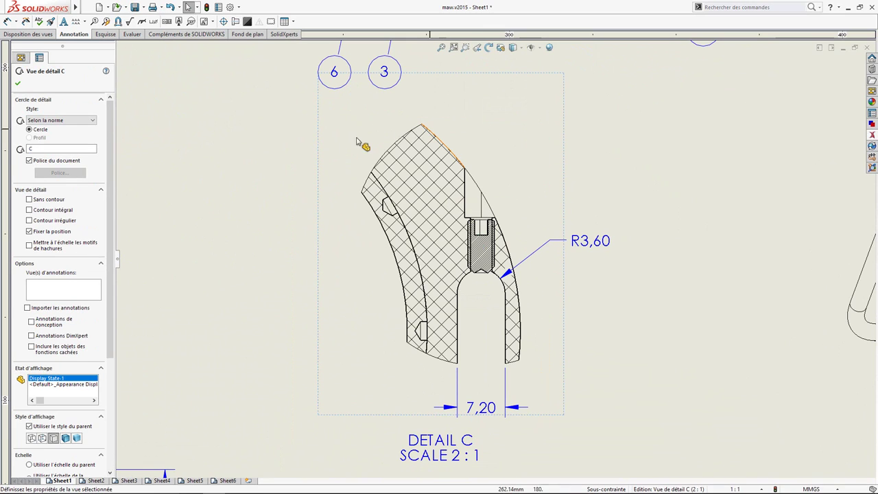
{"action": "left_click", "coordinate": [38, 200]}
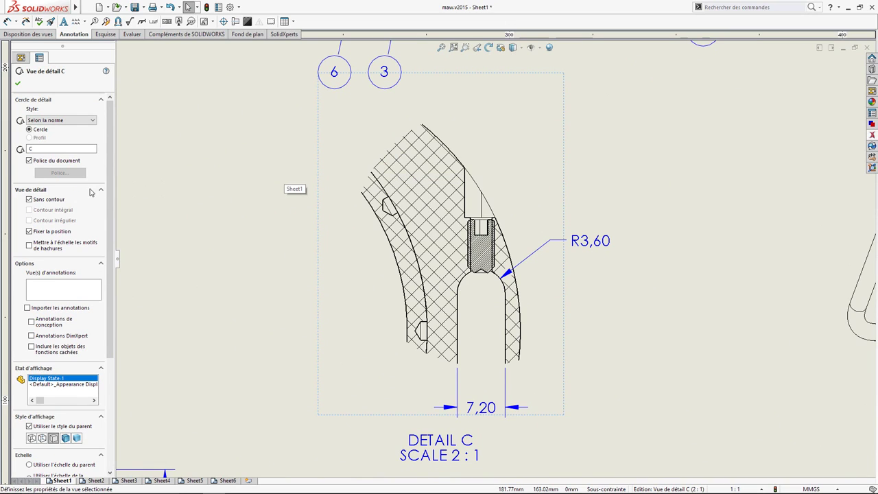
{"action": "left_click", "coordinate": [29, 199]}
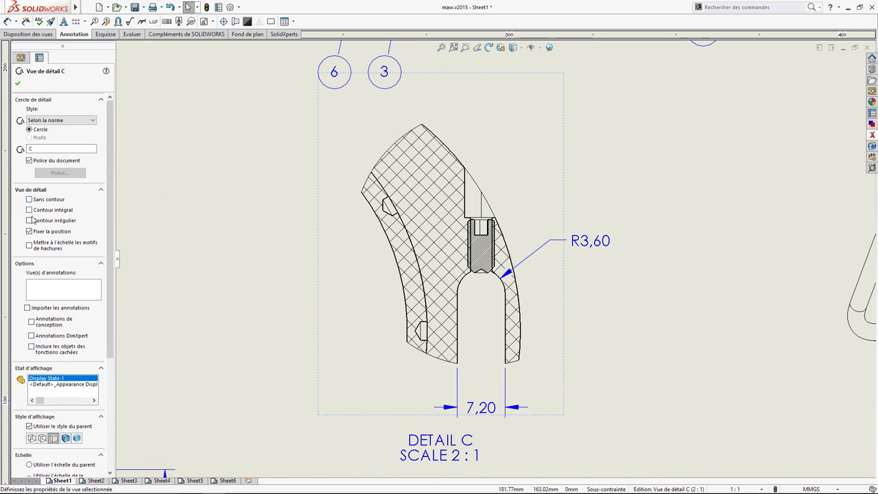
Step: Switch detail C to Contour irrégulier with Amplitude de forme set toward Haute
{"action": "left_click", "coordinate": [29, 221]}
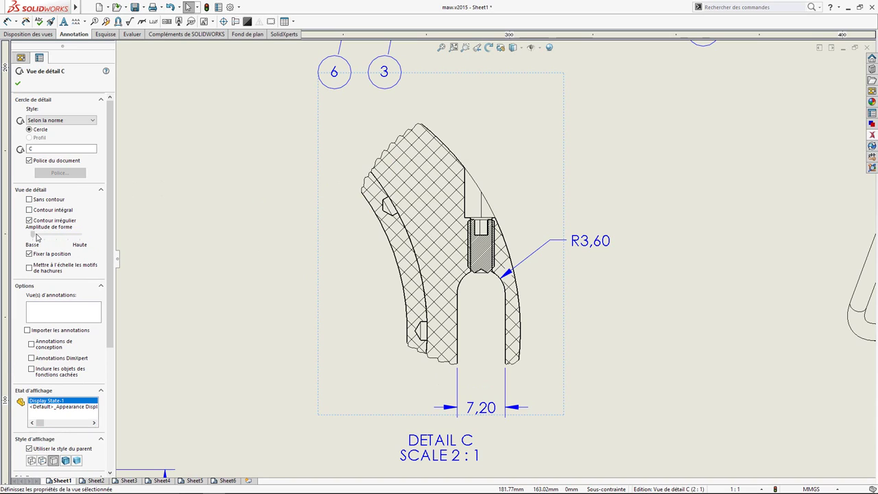
{"action": "left_click_drag", "start_coordinate": [37, 233], "coordinate": [80, 234]}
{"action": "left_click", "coordinate": [18, 83]}
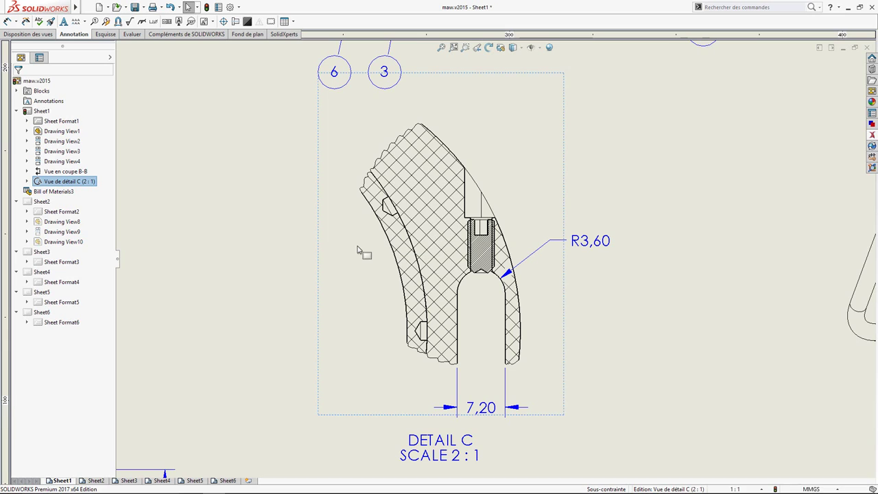
{"action": "left_click", "coordinate": [359, 249]}
Step: In Document Properties > Police de ligne, set Contour de section accentué thickness to 0.5mm
{"action": "left_click", "coordinate": [238, 6]}
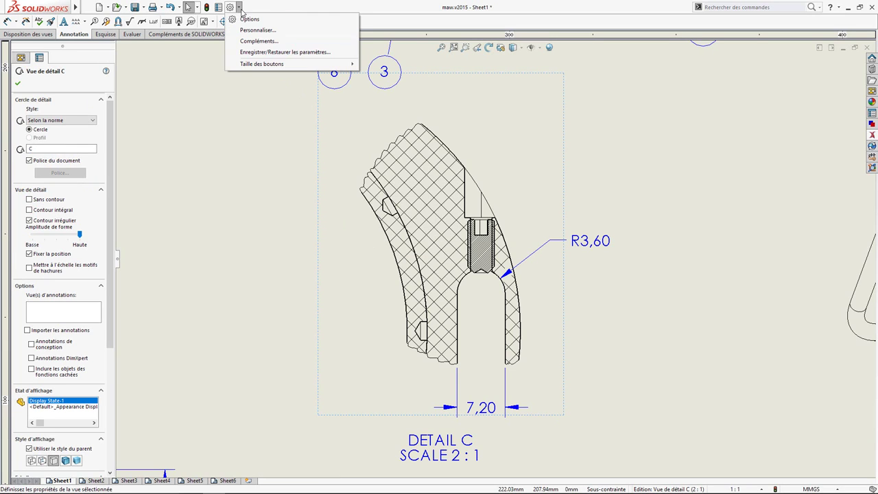
{"action": "left_click", "coordinate": [247, 17]}
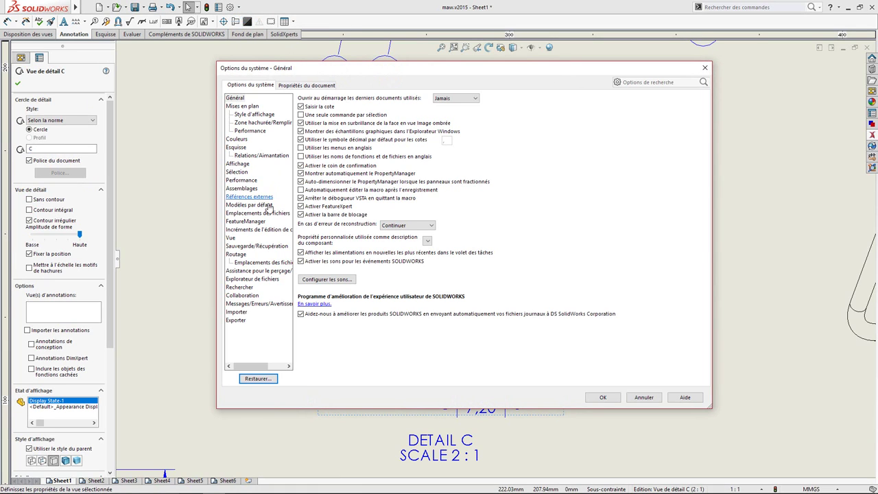
{"action": "left_click", "coordinate": [295, 86]}
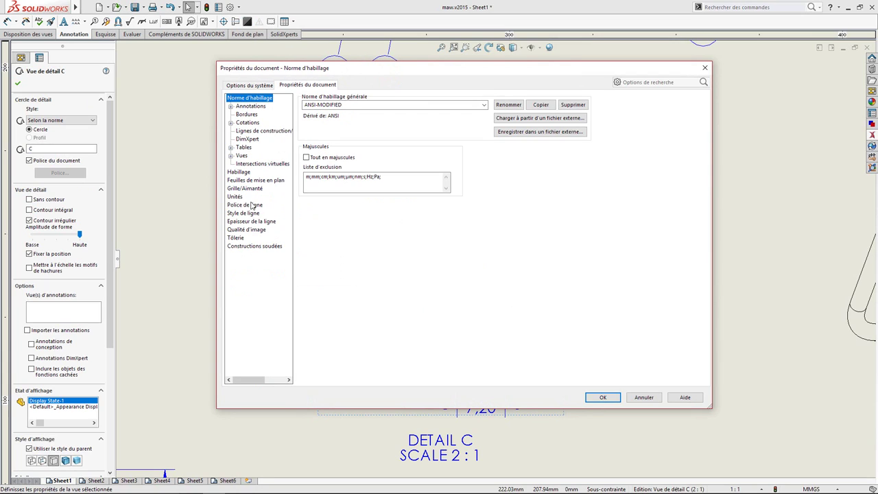
{"action": "left_click", "coordinate": [251, 210]}
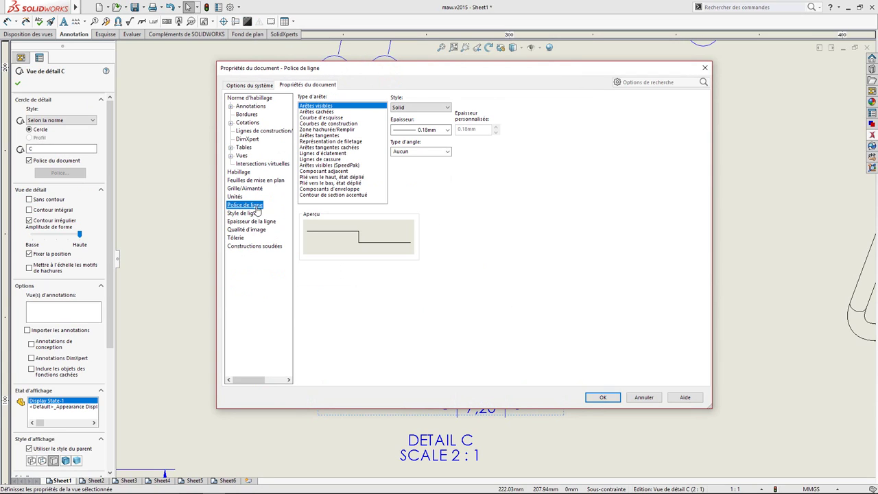
{"action": "left_click", "coordinate": [346, 195]}
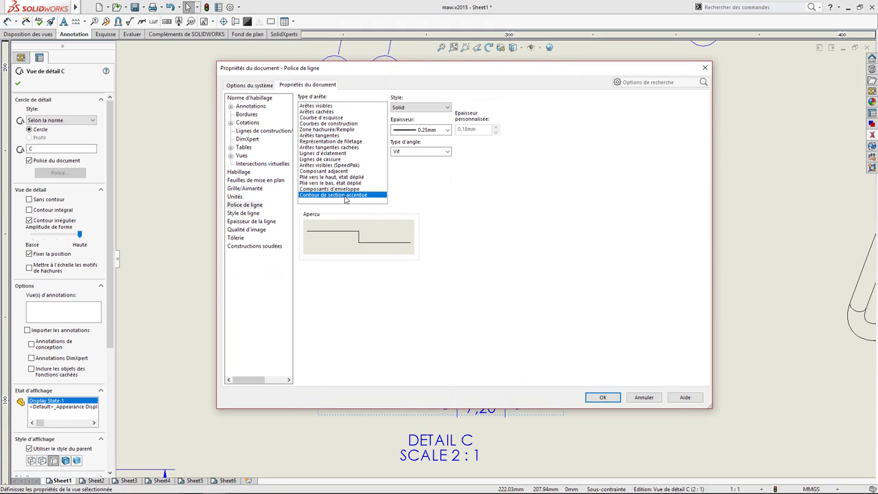
{"action": "left_click", "coordinate": [447, 129]}
{"action": "left_click", "coordinate": [442, 169]}
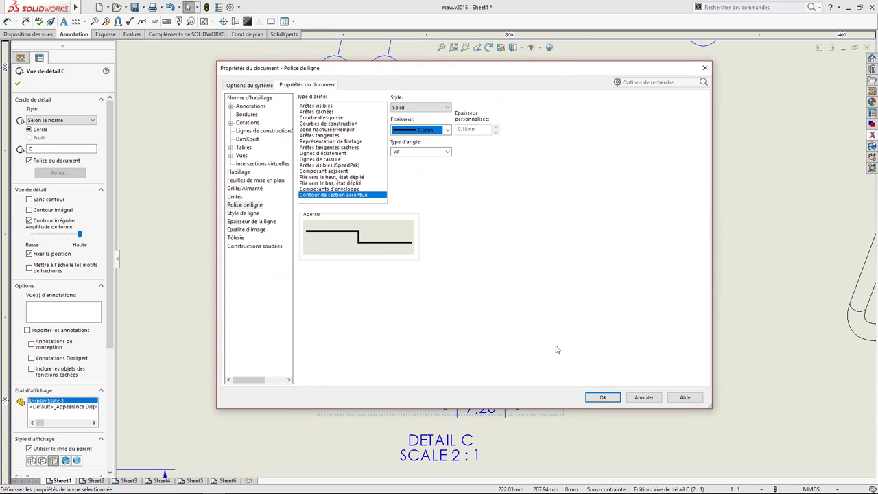
{"action": "left_click", "coordinate": [596, 398]}
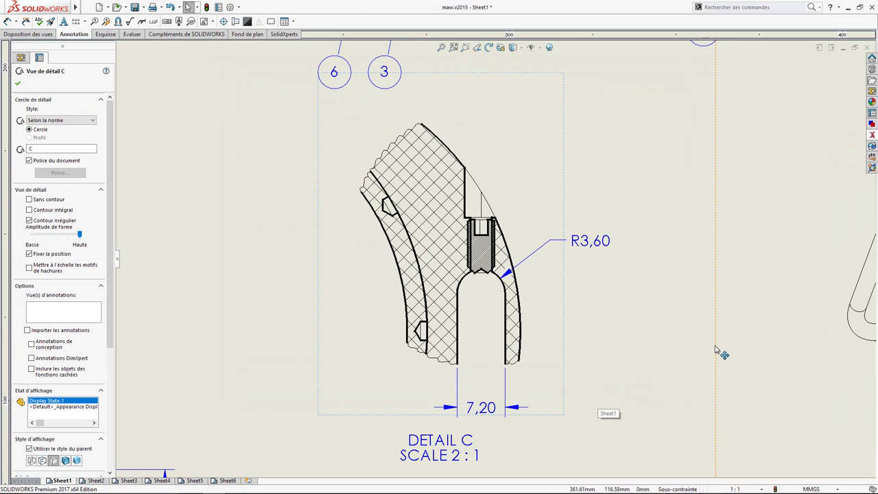
Step: Zoom out to the full Wrist Module sheet and select Drawing View1
{"action": "left_click", "coordinate": [729, 327]}
{"action": "left_click", "coordinate": [693, 346]}
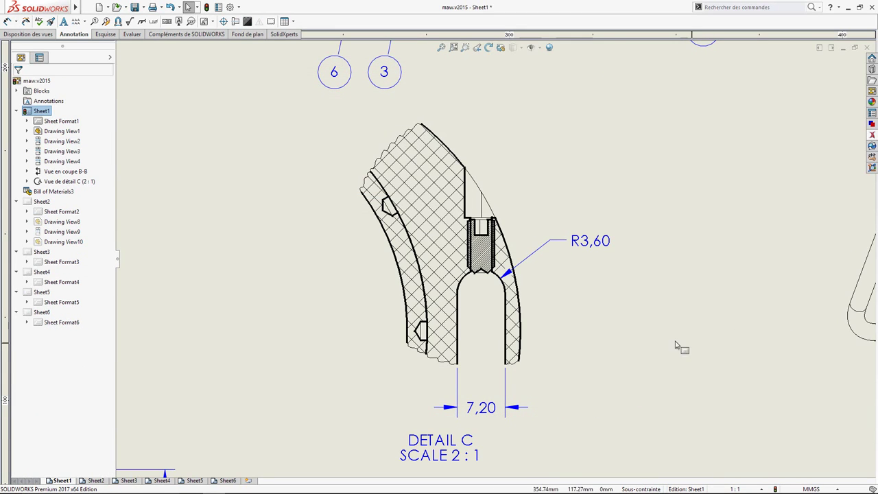
{"action": "scroll", "coordinate": [622, 316], "scroll_direction": "down", "scroll_amount": 1}
{"action": "scroll", "coordinate": [622, 316], "scroll_direction": "down", "scroll_amount": 1}
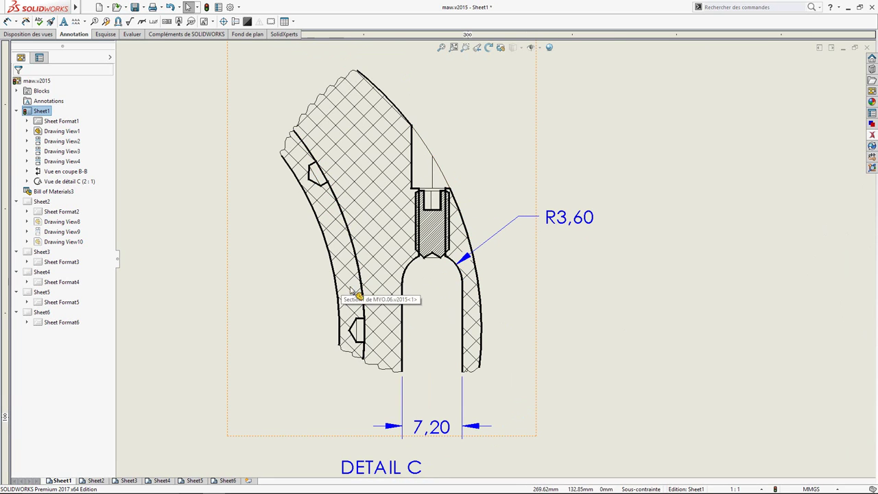
{"action": "scroll", "coordinate": [426, 327], "scroll_direction": "up", "scroll_amount": 2}
{"action": "scroll", "coordinate": [435, 334], "scroll_direction": "up", "scroll_amount": 2}
{"action": "scroll", "coordinate": [446, 309], "scroll_direction": "up", "scroll_amount": 2}
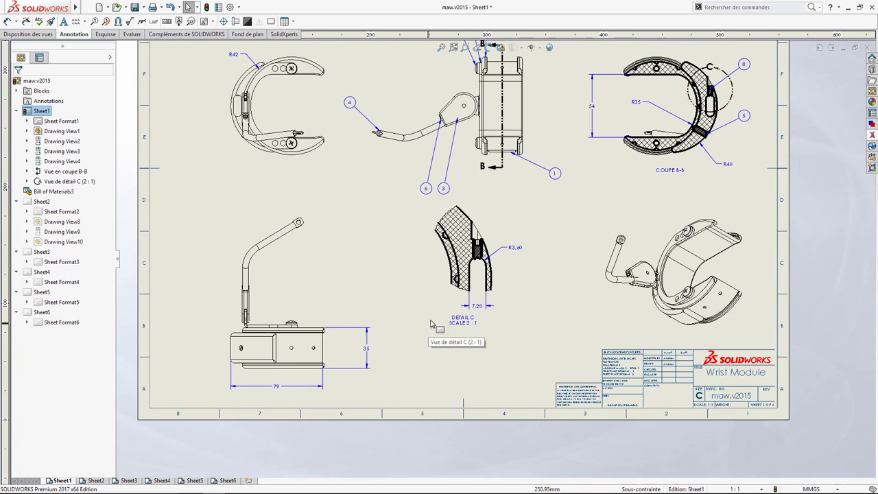
{"action": "scroll", "coordinate": [624, 209], "scroll_direction": "up", "scroll_amount": 1}
{"action": "middle_click_drag", "start_coordinate": [579, 59], "coordinate": [578, 134]}
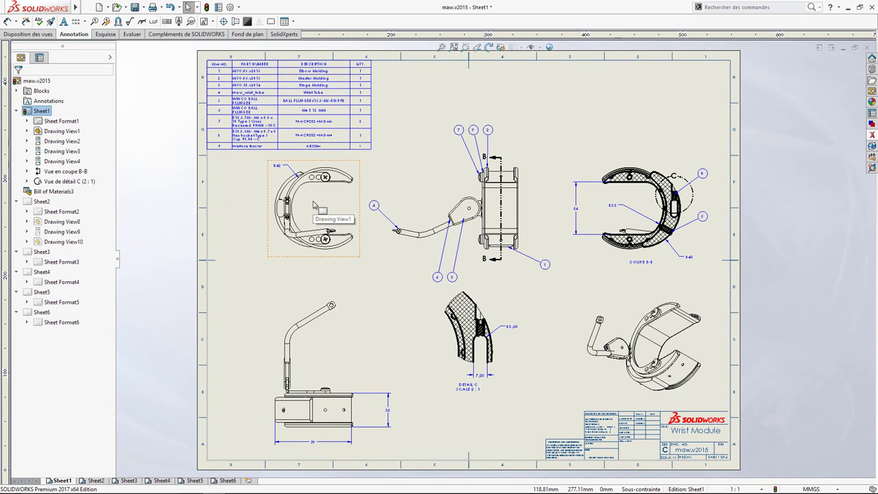
{"action": "left_click", "coordinate": [313, 205]}
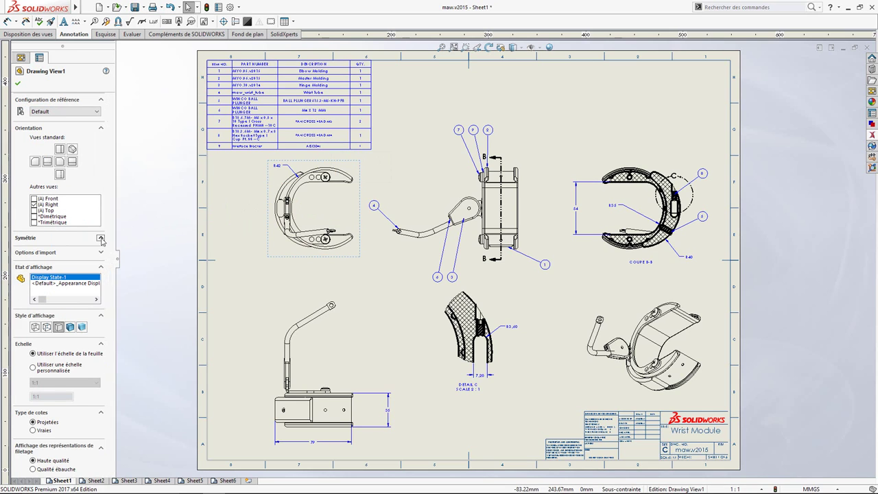
Step: Try Vue symétrique on Drawing View1, switching between Horizontal and Vertical mirroring
{"action": "left_click", "coordinate": [100, 238]}
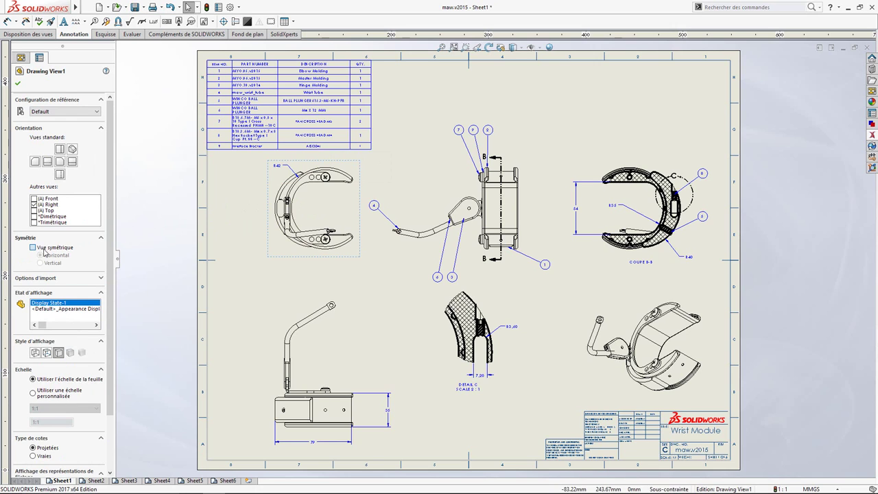
{"action": "left_click", "coordinate": [71, 248]}
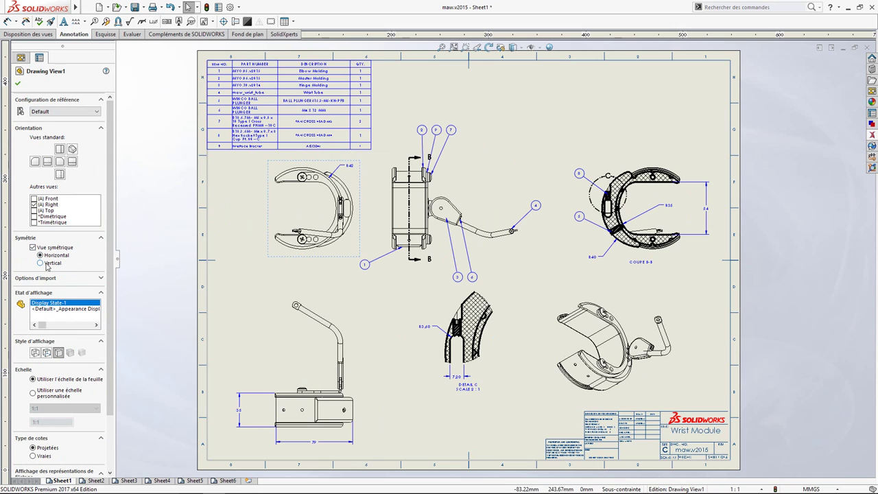
{"action": "left_click", "coordinate": [46, 264]}
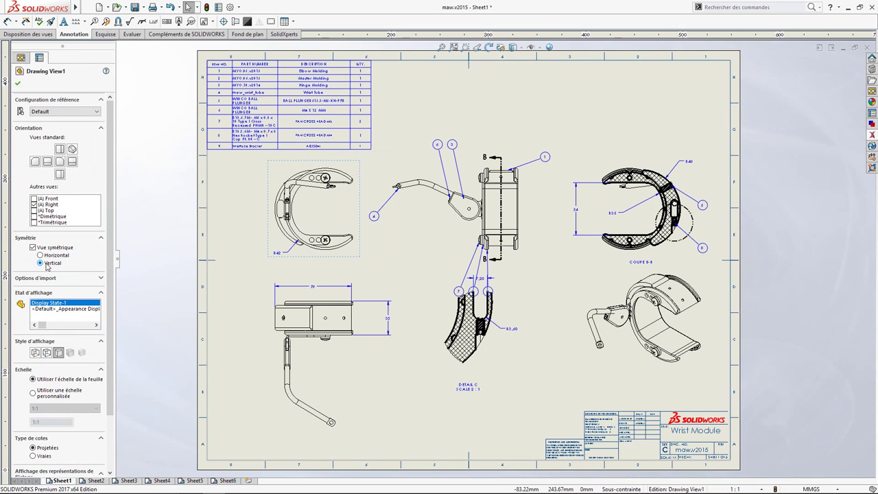
{"action": "left_click", "coordinate": [46, 255]}
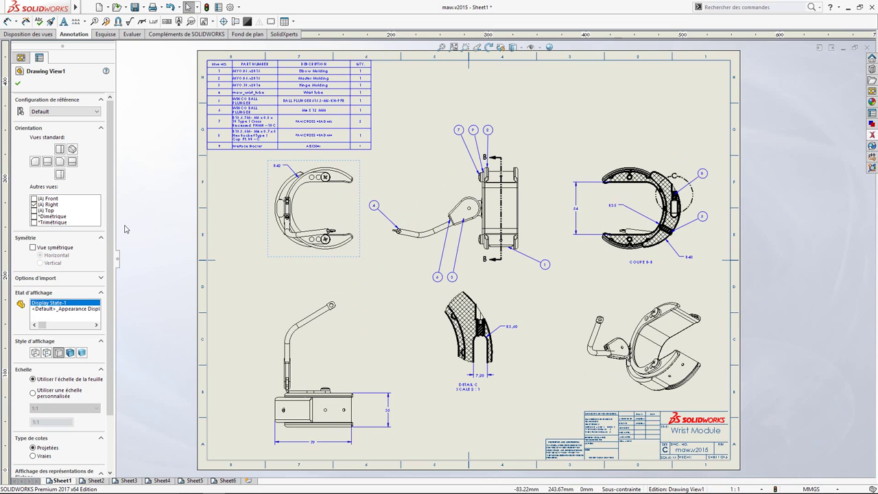
Step: Close the view properties and zoom in on the BOM and C-shaped view at top-left
{"action": "key", "text": "Escape"}
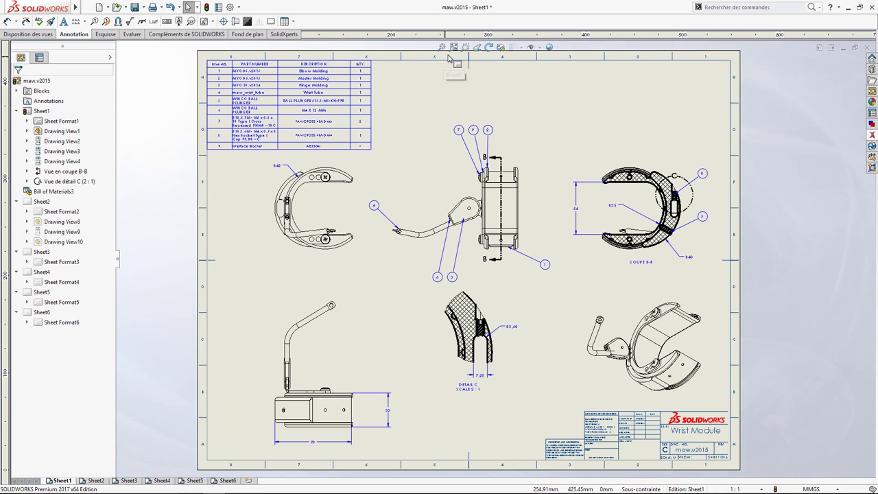
{"action": "left_click", "coordinate": [465, 47]}
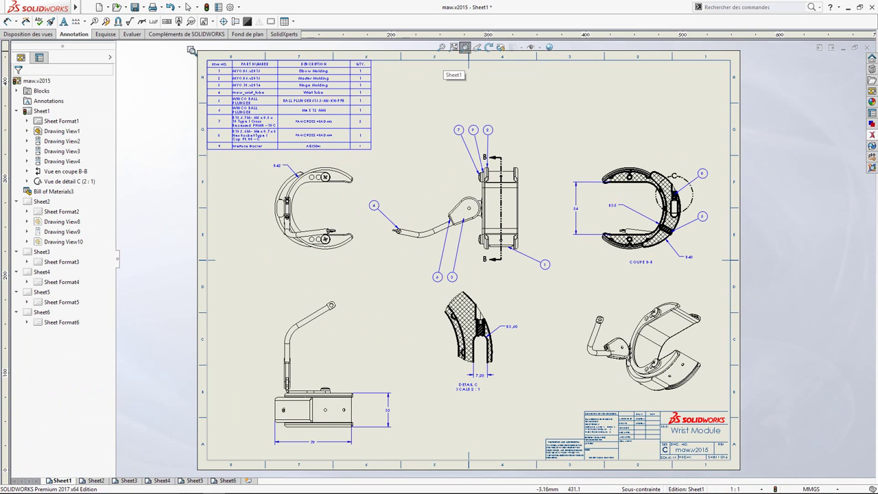
{"action": "left_click_drag", "start_coordinate": [193, 51], "coordinate": [421, 273]}
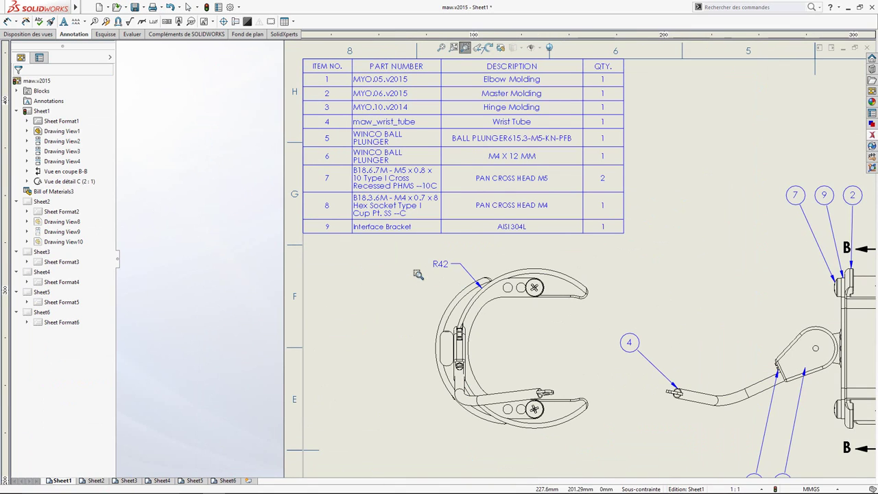
{"action": "key", "text": "Escape"}
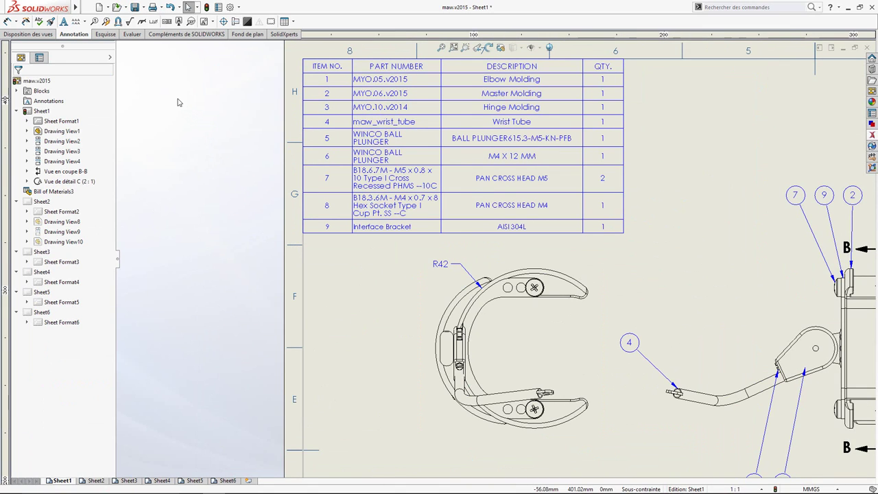
Step: Place a note with leaders to both screws, right of the C-shaped view
{"action": "left_click", "coordinate": [63, 22]}
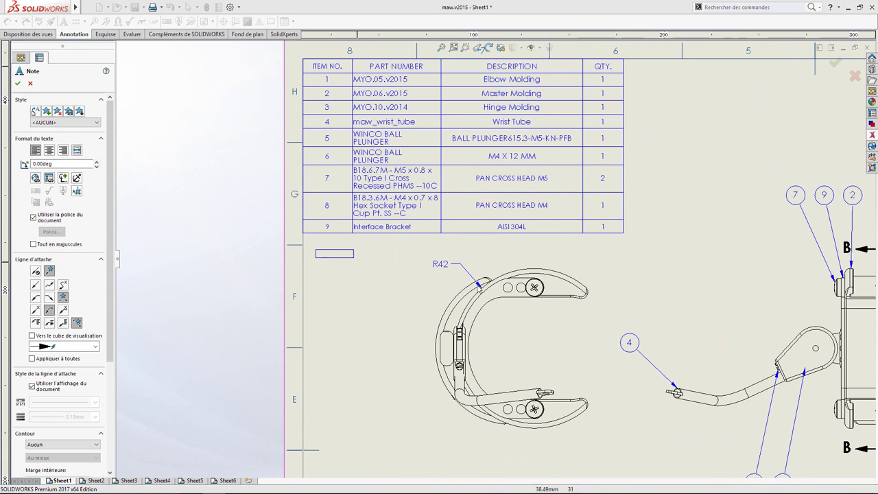
{"action": "left_click", "coordinate": [534, 409]}
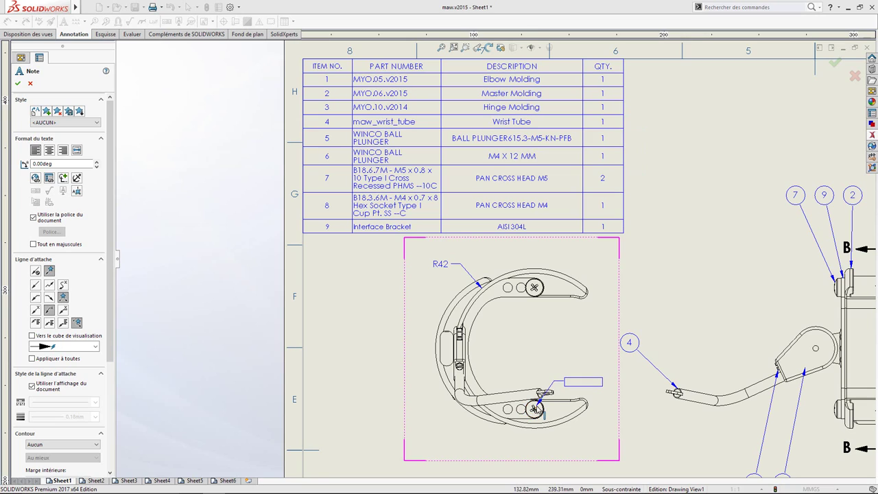
{"action": "left_click", "coordinate": [559, 304]}
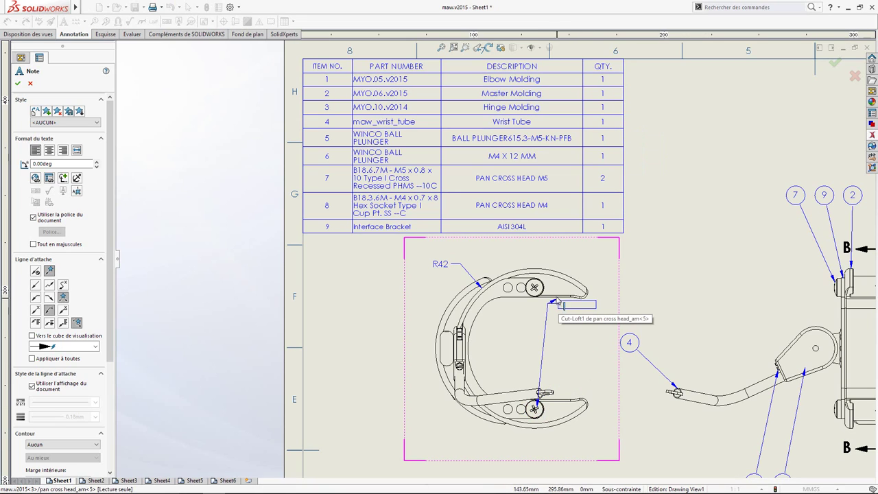
{"action": "left_click", "coordinate": [539, 292], "text": "ctrl"}
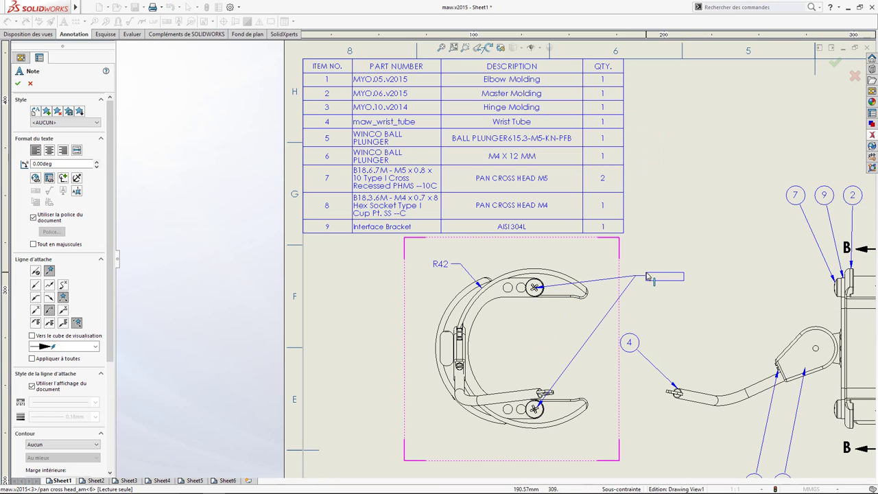
{"action": "left_click", "coordinate": [644, 269]}
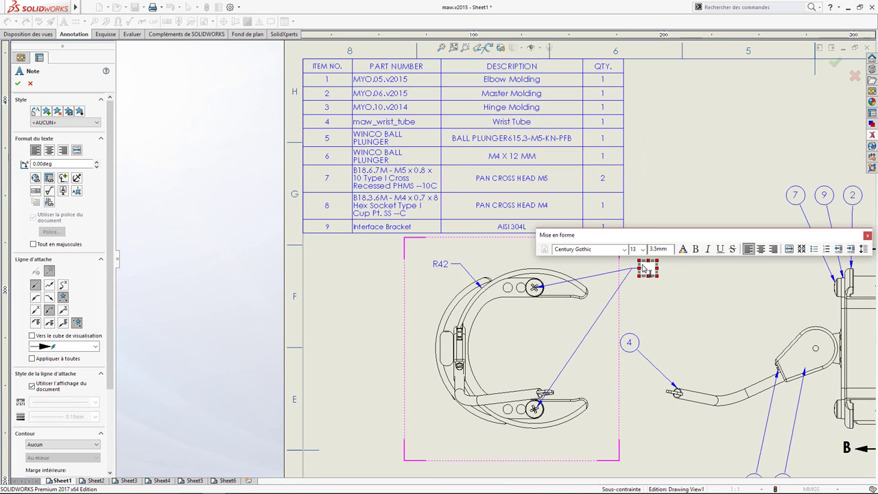
Step: Fill the note with BOM row 7's QTY, 'X', and DESCRIPTION via Link to Table Cell
{"action": "left_click", "coordinate": [48, 202]}
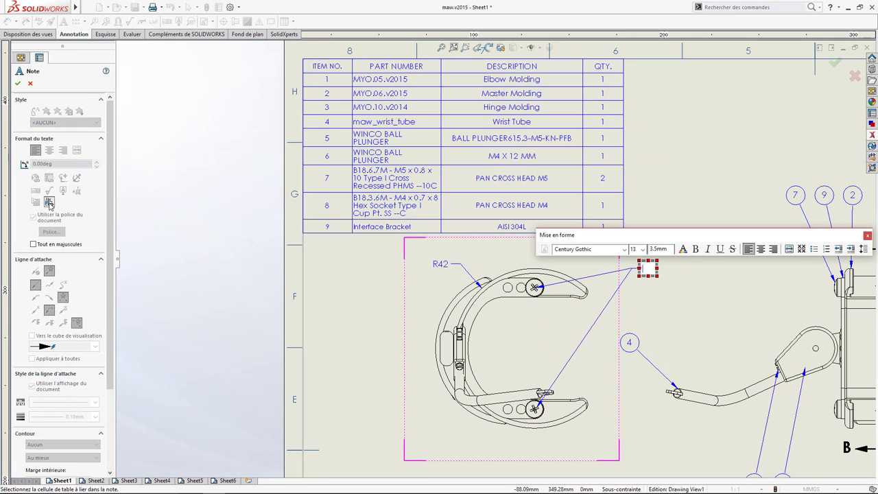
{"action": "left_click", "coordinate": [602, 179]}
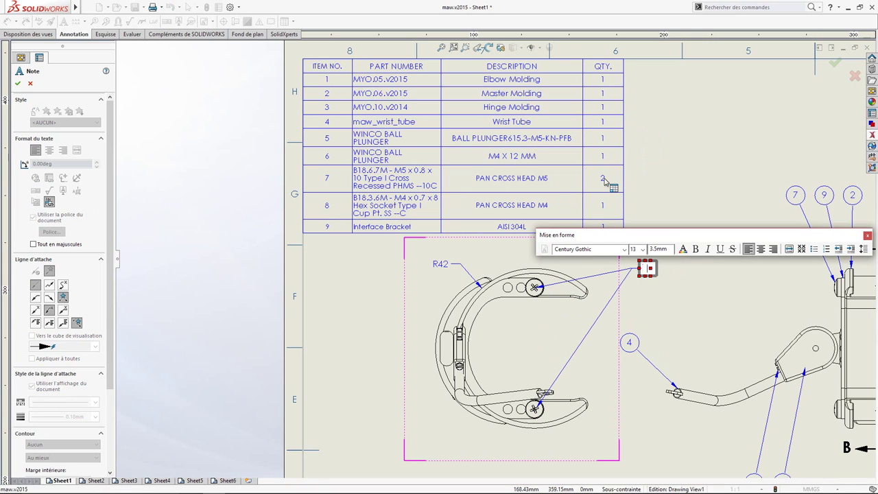
{"action": "type", "text": "2X"}
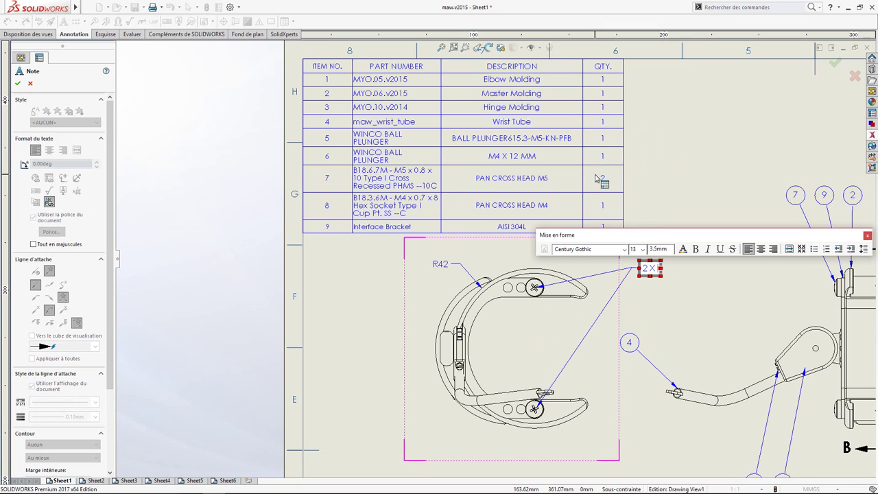
{"action": "left_click", "coordinate": [519, 181]}
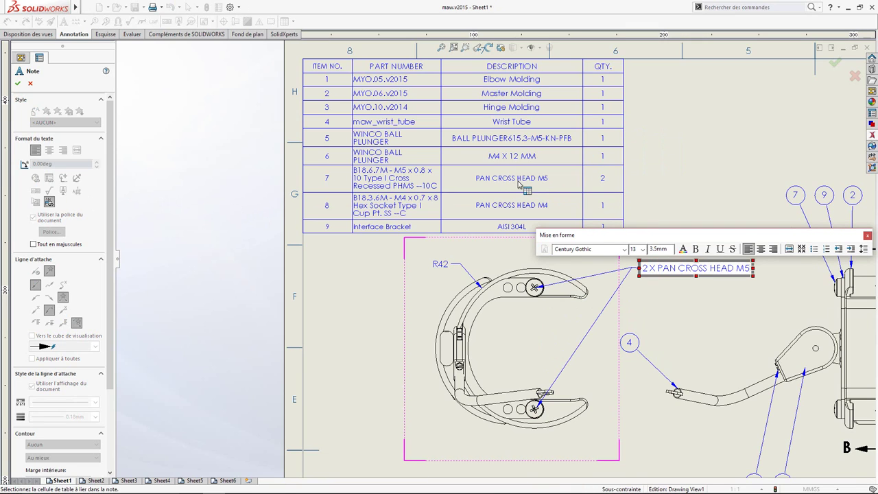
{"action": "left_click", "coordinate": [690, 163]}
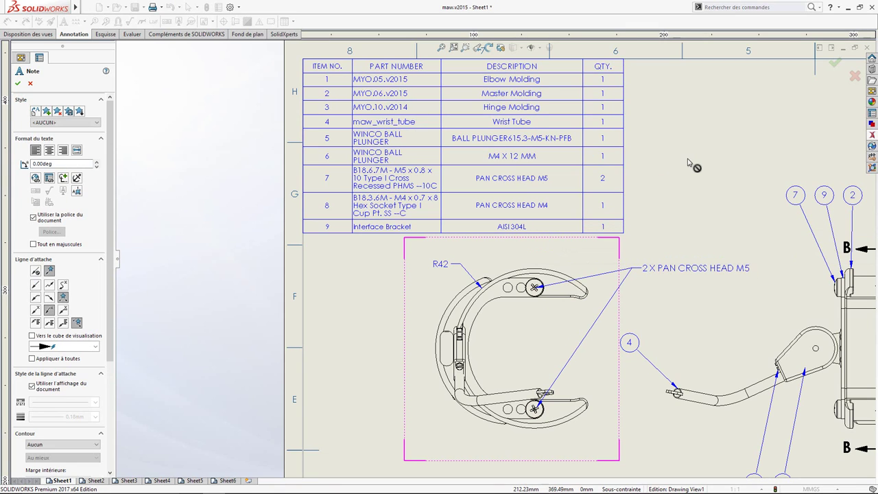
{"action": "key", "text": "Escape"}
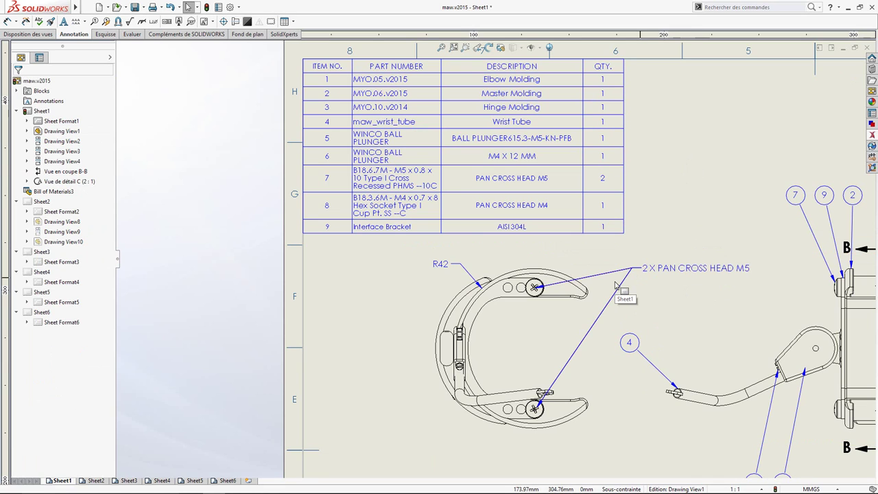
Step: Extend BOM item 7's description to 'PAN CROSS HEAD M5 X 30 Long'
{"action": "left_click", "coordinate": [552, 182]}
{"action": "double_click", "coordinate": [550, 176]}
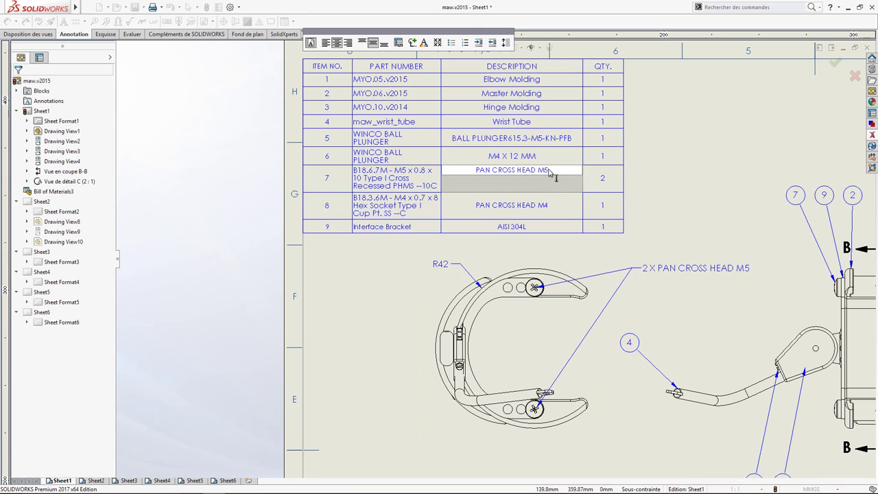
{"action": "type", "text": "X 8"}
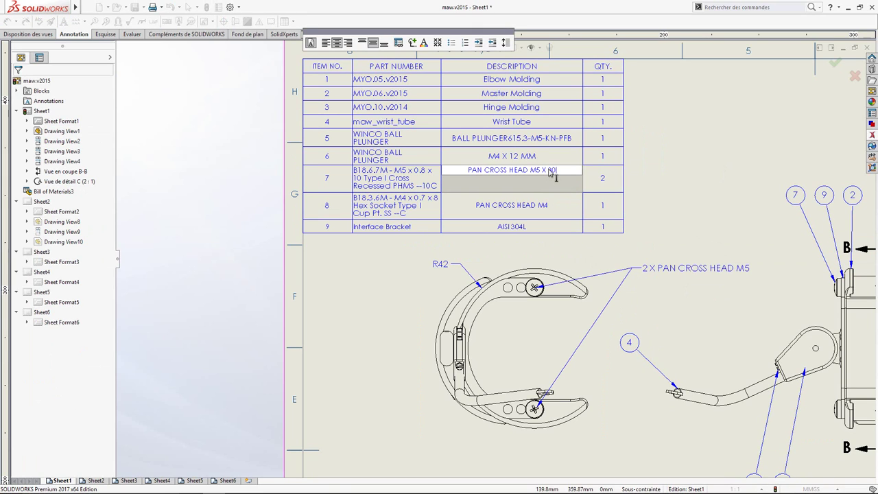
{"action": "type", "text": " long"}
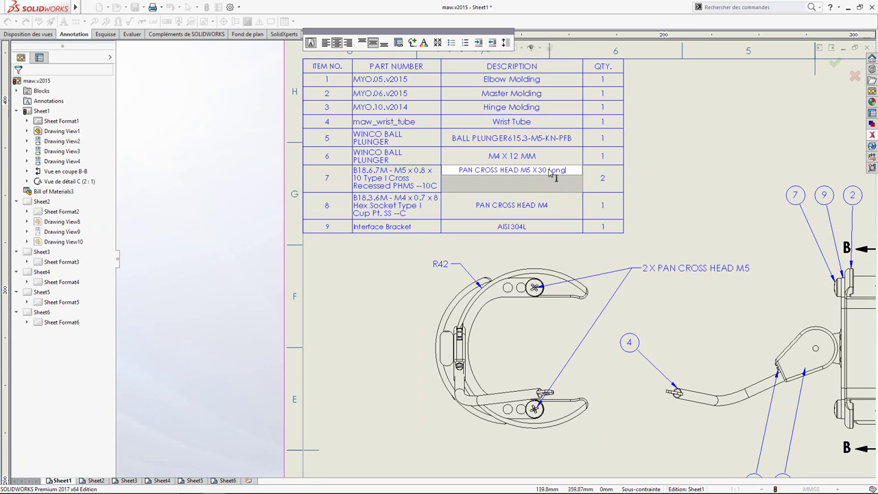
{"action": "left_click", "coordinate": [659, 180]}
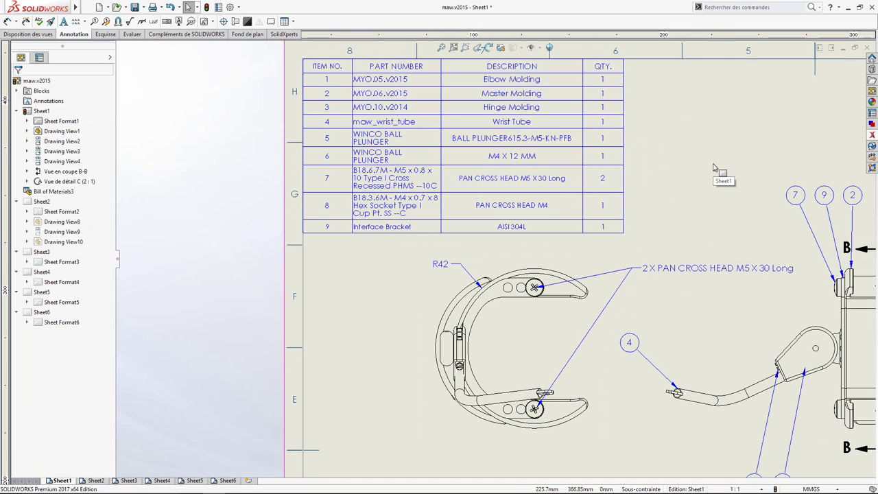
{"action": "scroll", "coordinate": [757, 259], "scroll_direction": "down", "scroll_amount": 2}
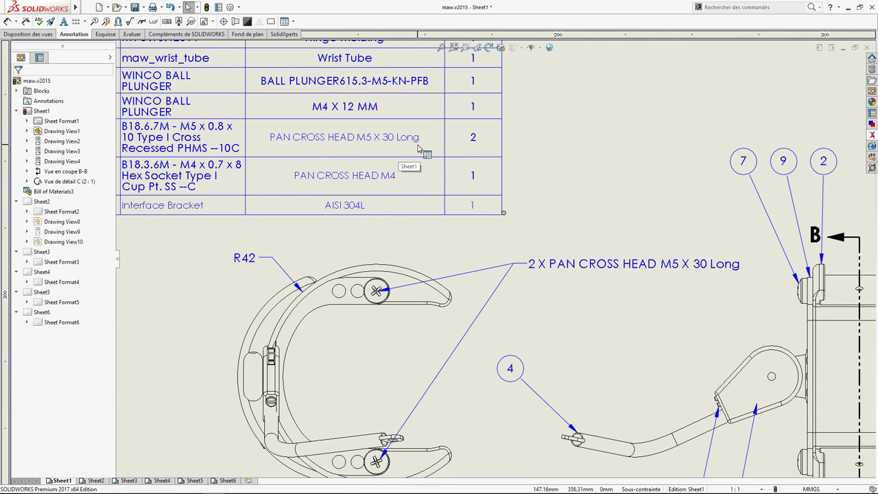
Step: Zoom to Fit so the full Wrist Module sheet and screw note are visible
{"action": "left_click", "coordinate": [454, 48]}
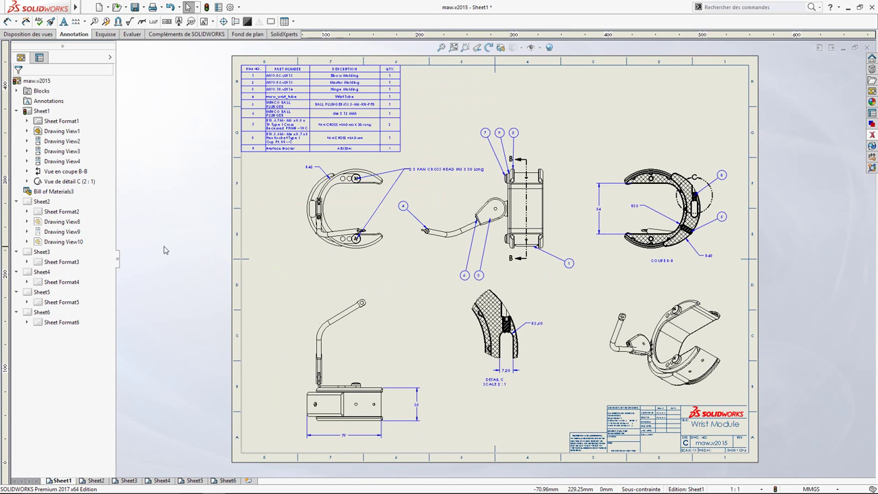